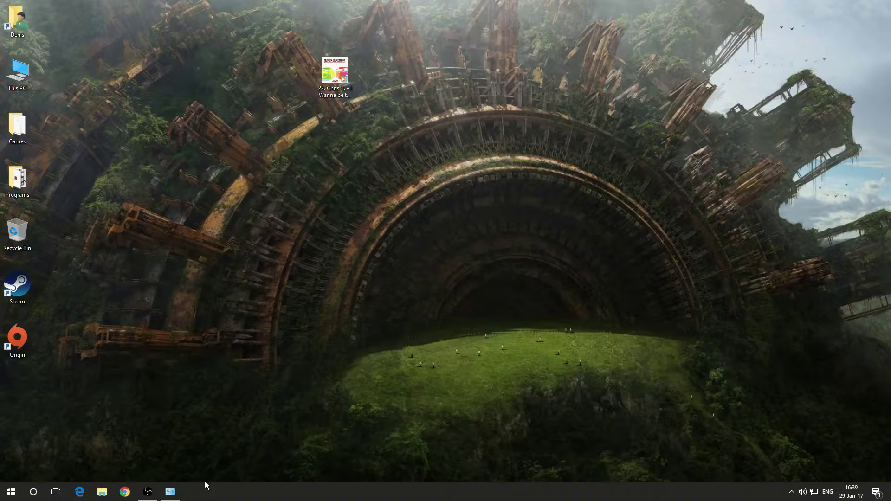
# Step: Check the home location in the Windows Region settings and close the Control Panel
pyautogui.click(170, 492)
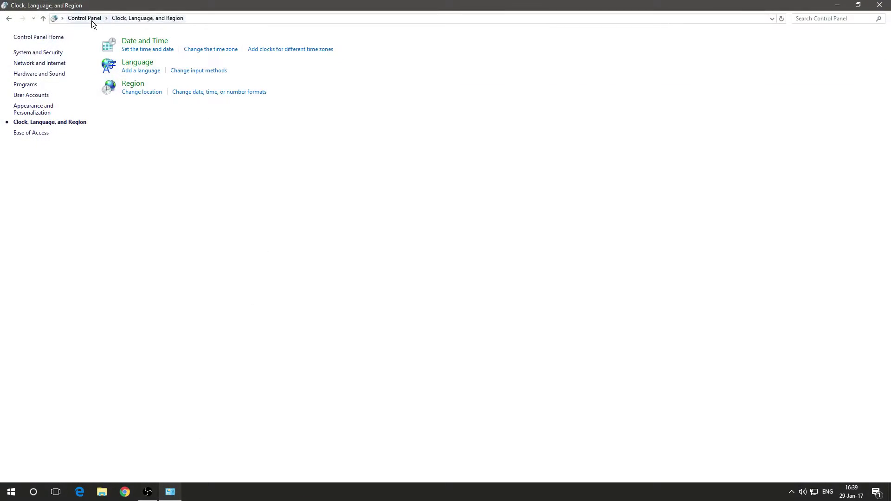
pyautogui.click(92, 21)
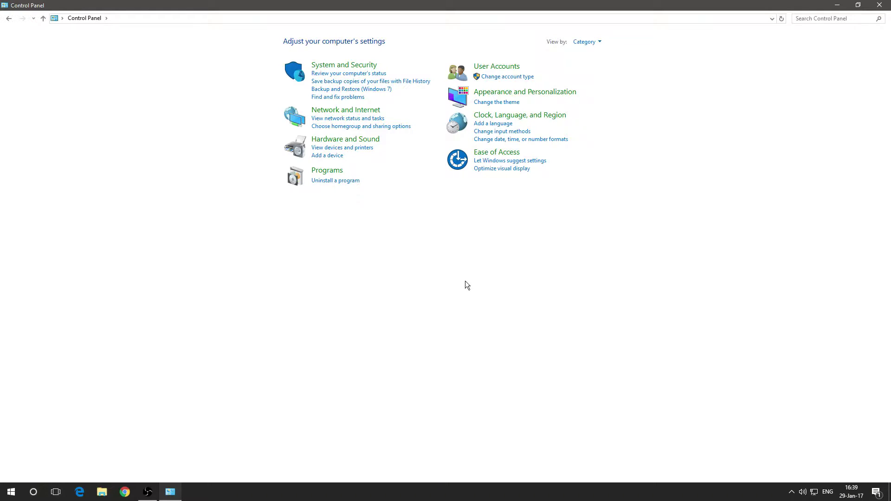
pyautogui.click(556, 116)
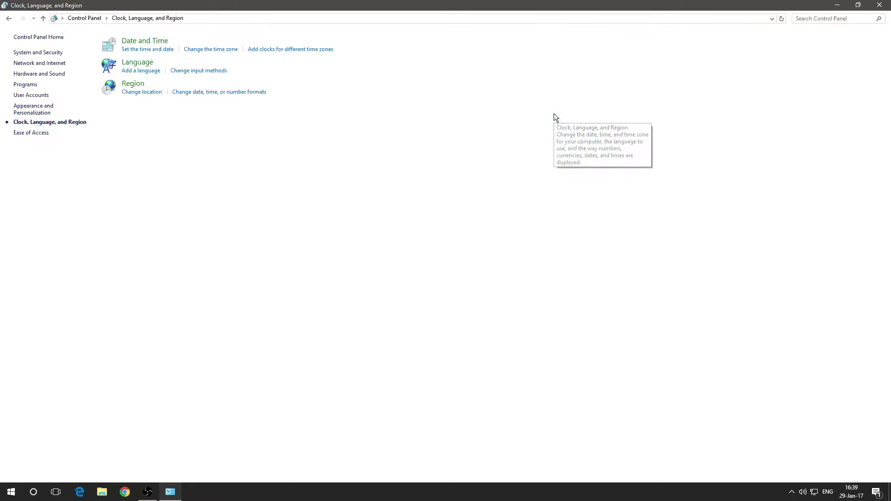
pyautogui.click(139, 86)
pyautogui.click(180, 131)
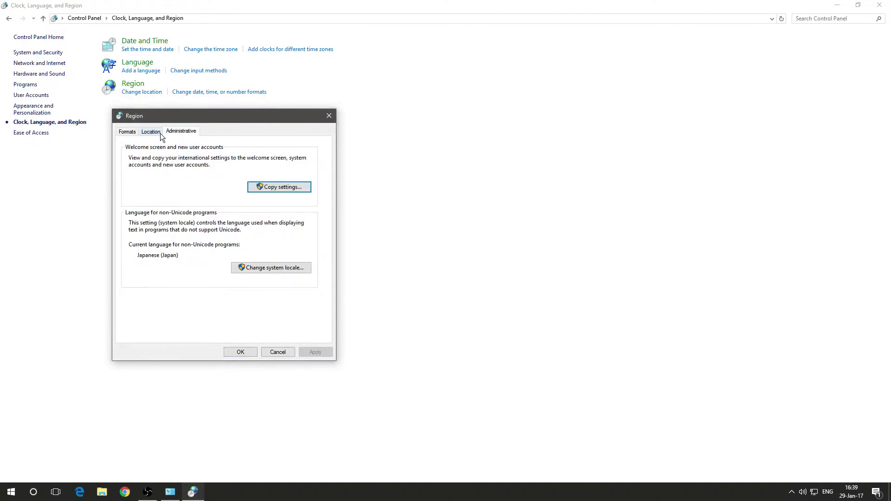
pyautogui.click(159, 133)
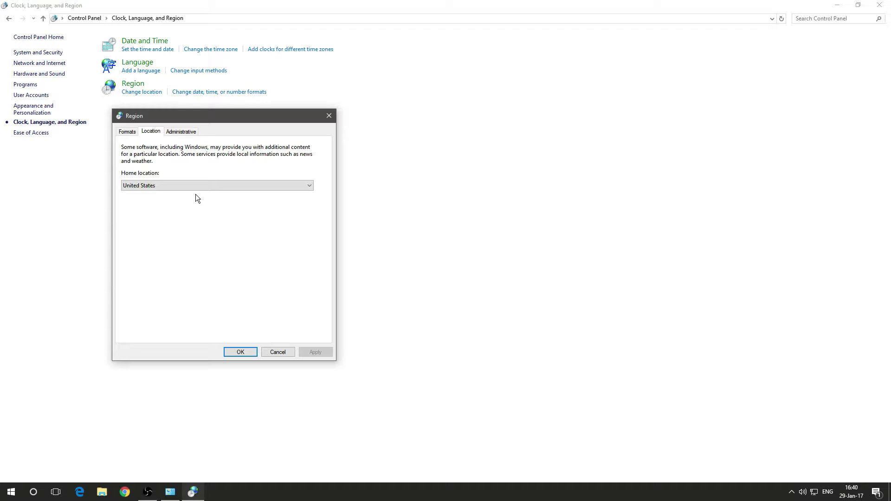
pyautogui.click(223, 178)
pyautogui.click(241, 353)
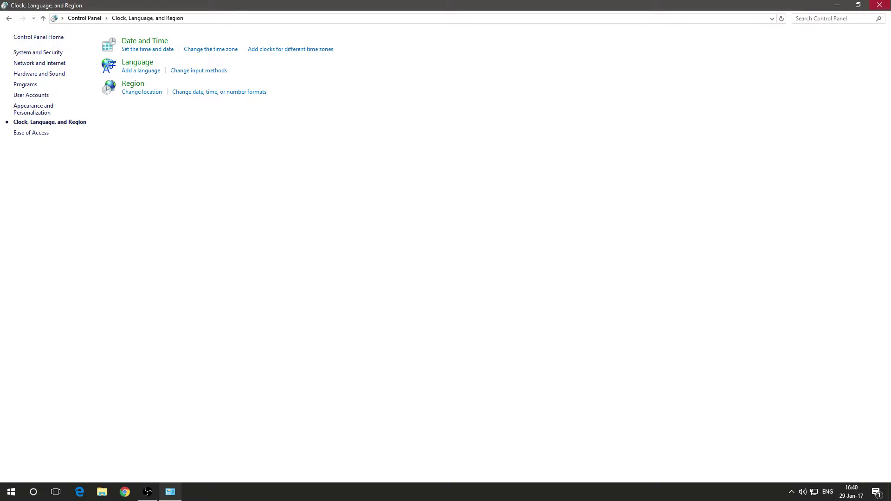
pyautogui.click(879, 5)
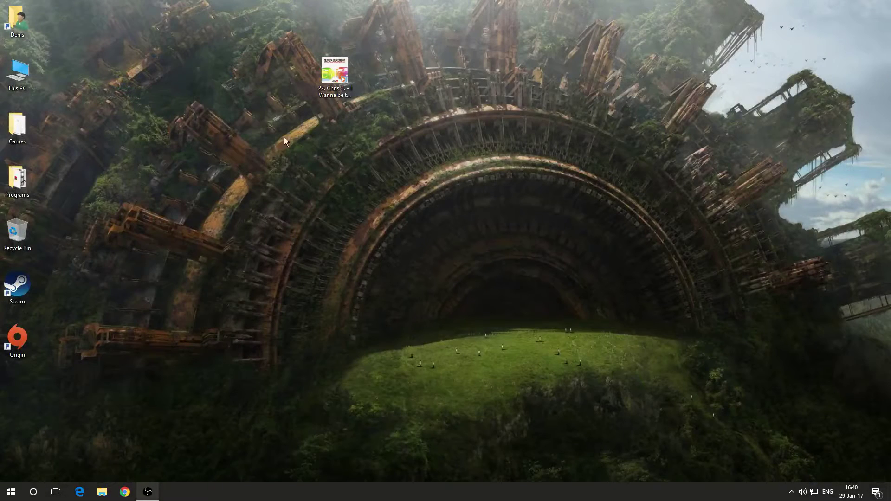
# Step: Find OneDrive through the Windows search and open its Music folder
pyautogui.click(34, 492)
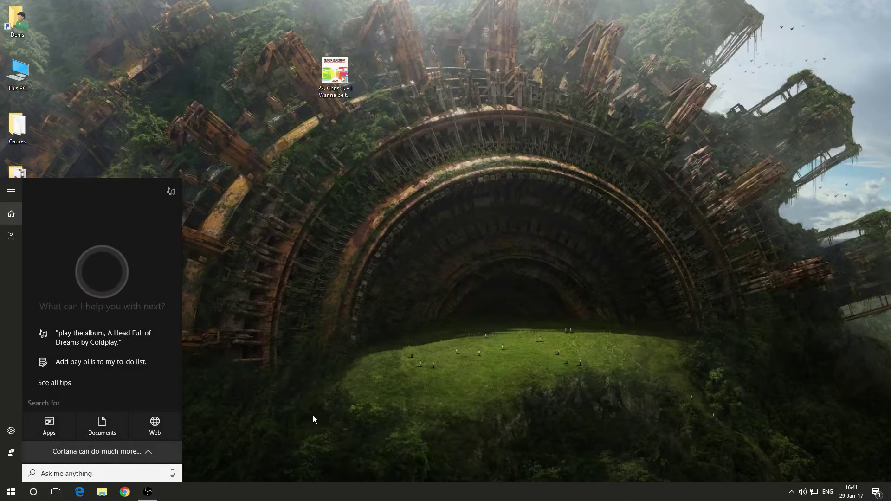
pyautogui.write('onedrive')
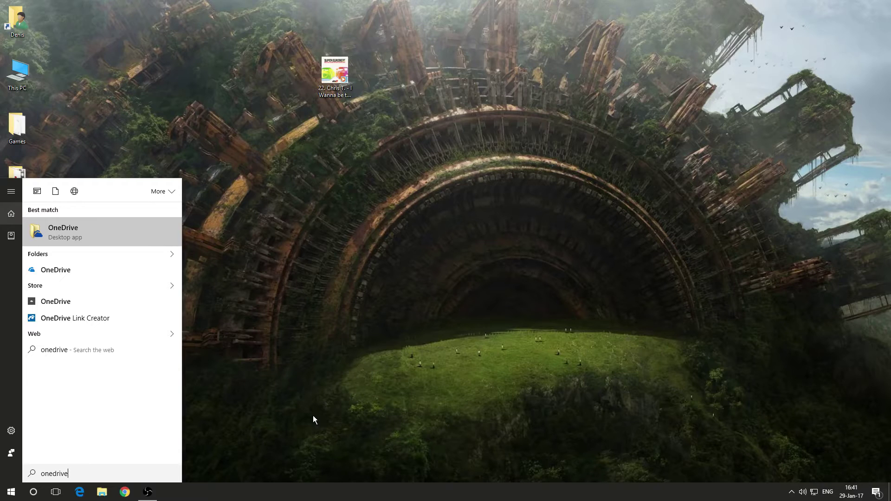
pyautogui.press('Return')
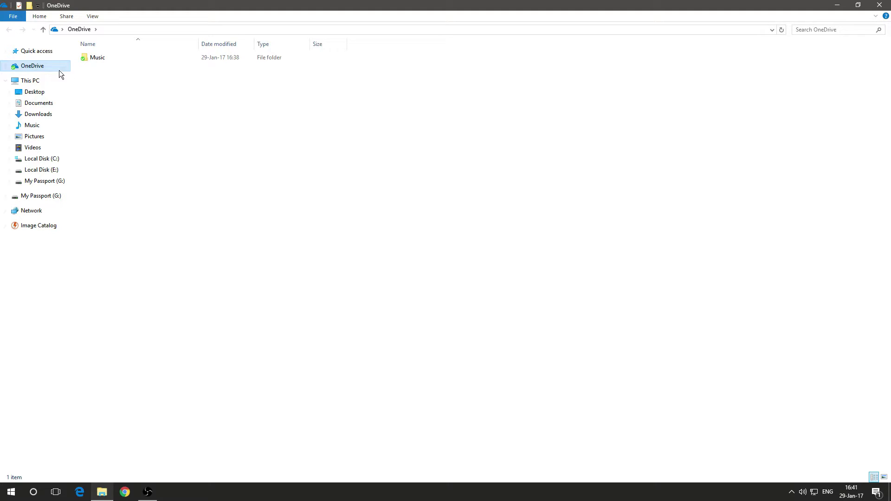
pyautogui.doubleClick(93, 57)
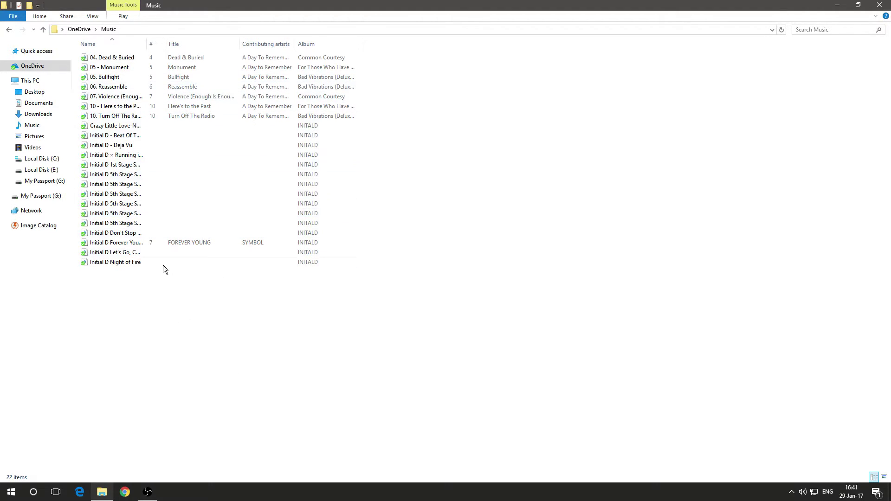
# Step: Place the song file number 22 from the desktop into the OneDrive Music folder and return to the desktop
pyautogui.moveTo(102, 499)
pyautogui.click(101, 492)
pyautogui.moveTo(331, 79); pyautogui.dragTo(208, 348)
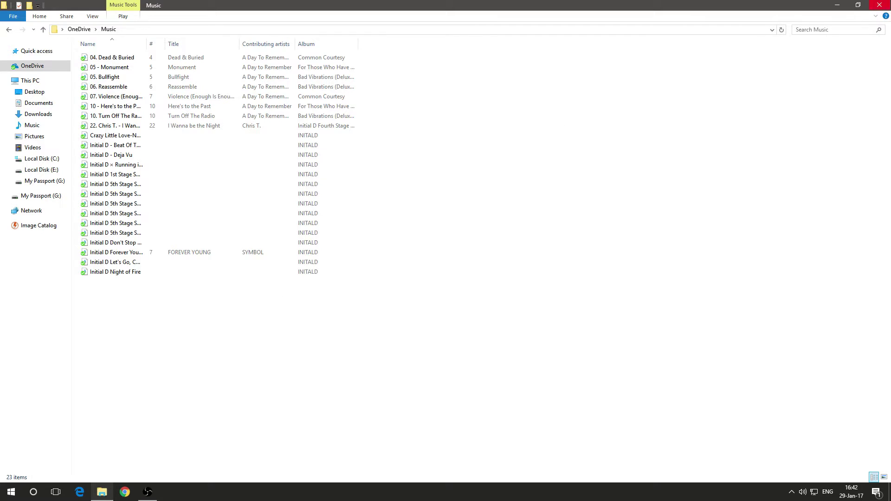
pyautogui.press('super+d')
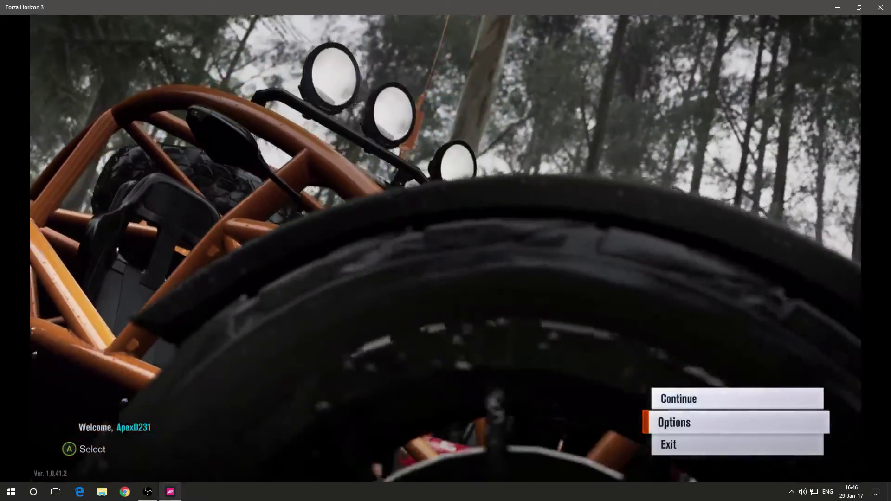
# Step: In Forza Horizon 3, open the Audio options and set the Groove Music playlist to DORIFTO POWAH
pyautogui.press('Return')
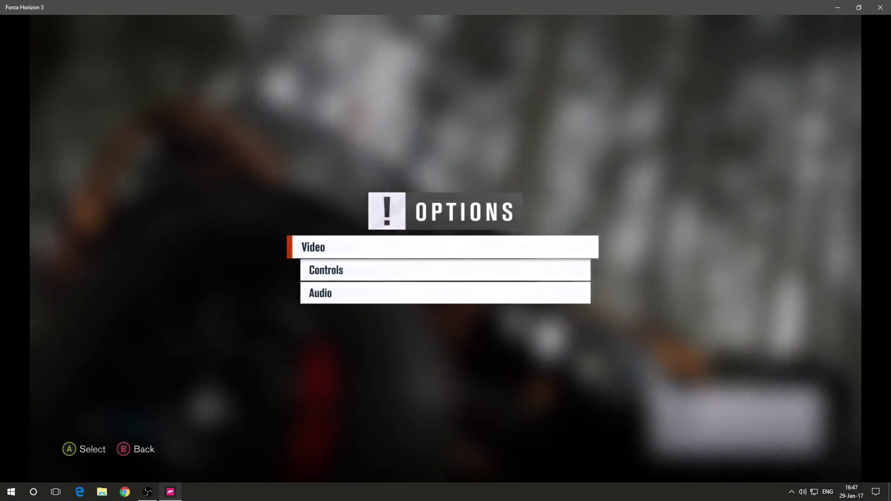
pyautogui.press('Down')
pyautogui.press('Down')
pyautogui.press('Return')
pyautogui.press('Down')
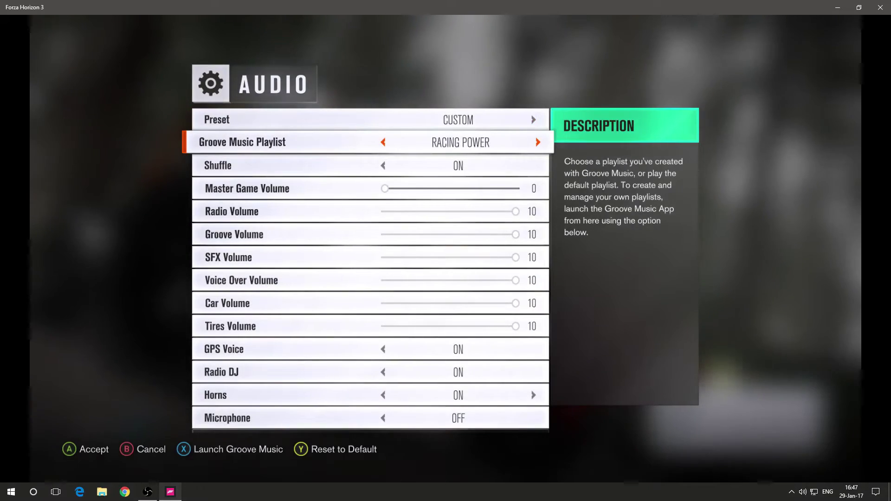
pyautogui.press('Right')
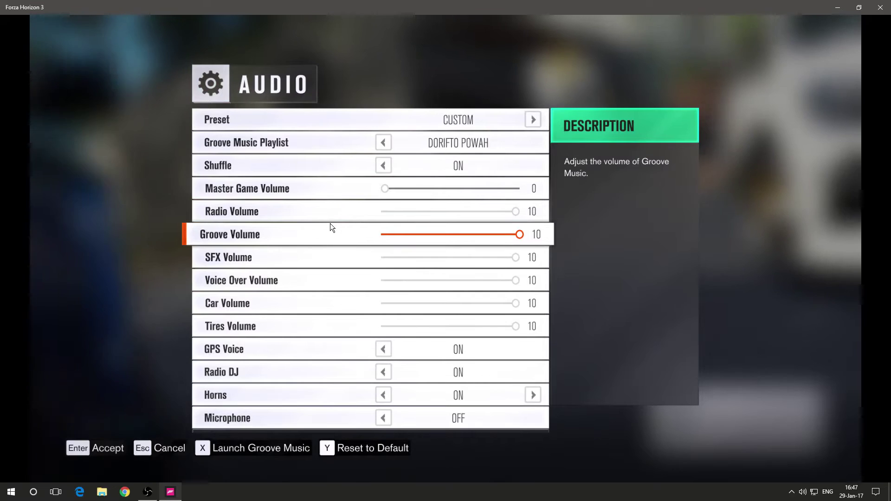
# Step: Launch Groove Music from the game's audio options and mute its playback volume
pyautogui.press('x')
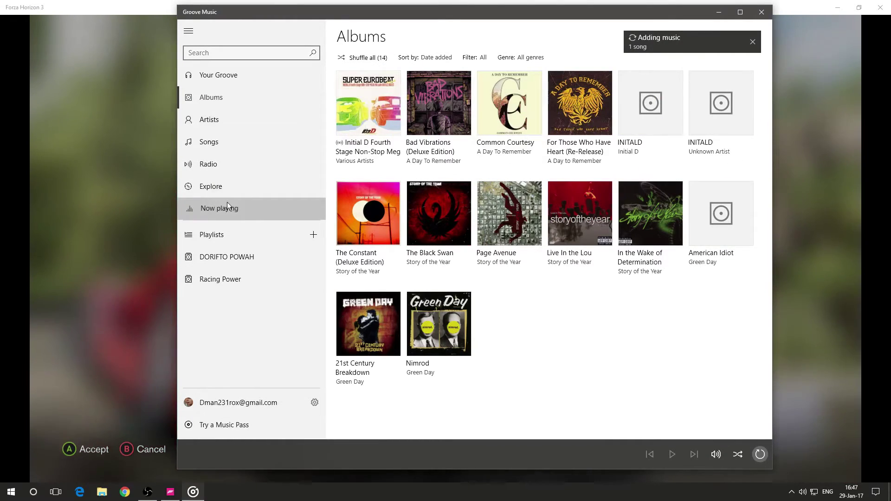
pyautogui.click(228, 204)
pyautogui.click(716, 454)
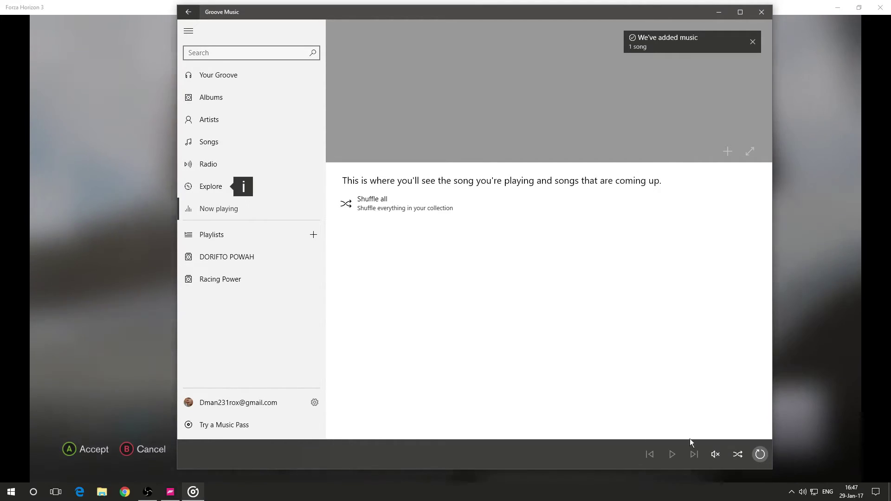
# Step: Create a new playlist named YOUTUBE GUIDE
pyautogui.click(254, 233)
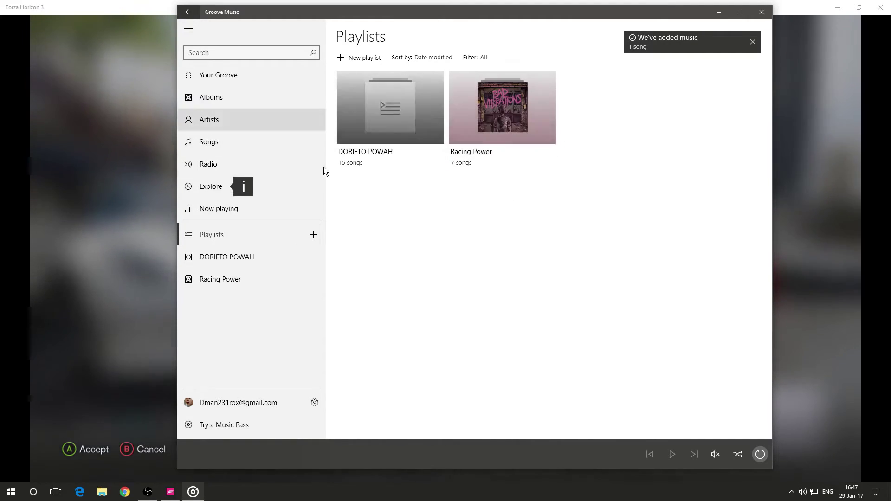
pyautogui.click(313, 234)
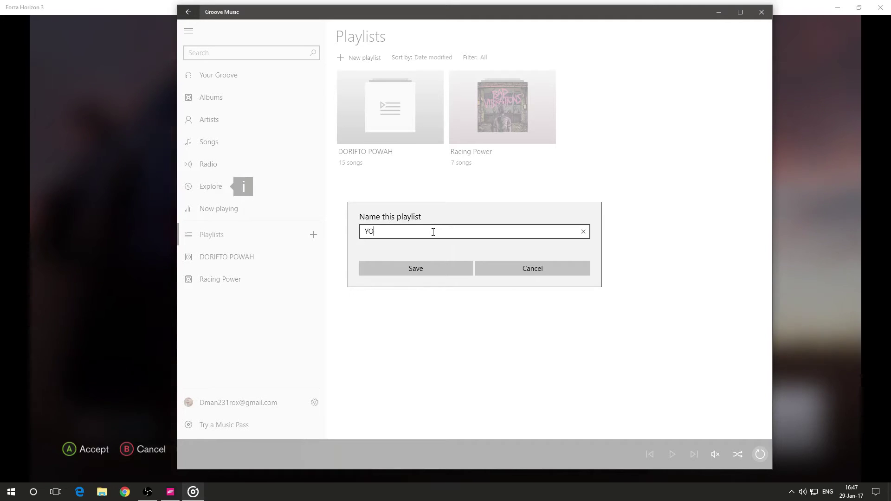
pyautogui.write('YOUTUBE HGU')
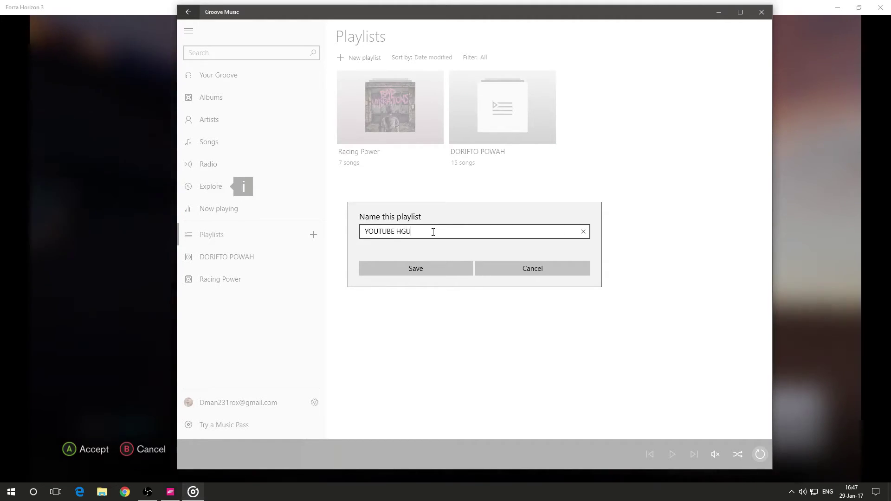
pyautogui.press('BackSpace')
pyautogui.press('BackSpace')
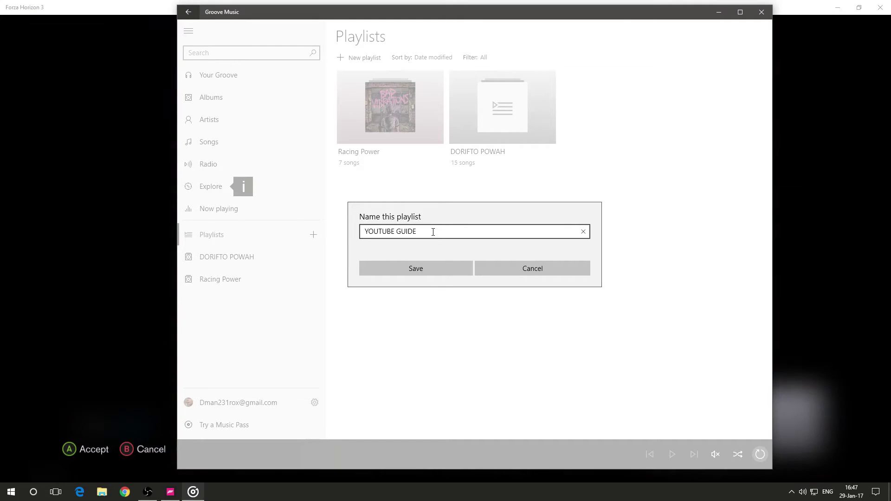
pyautogui.click(452, 272)
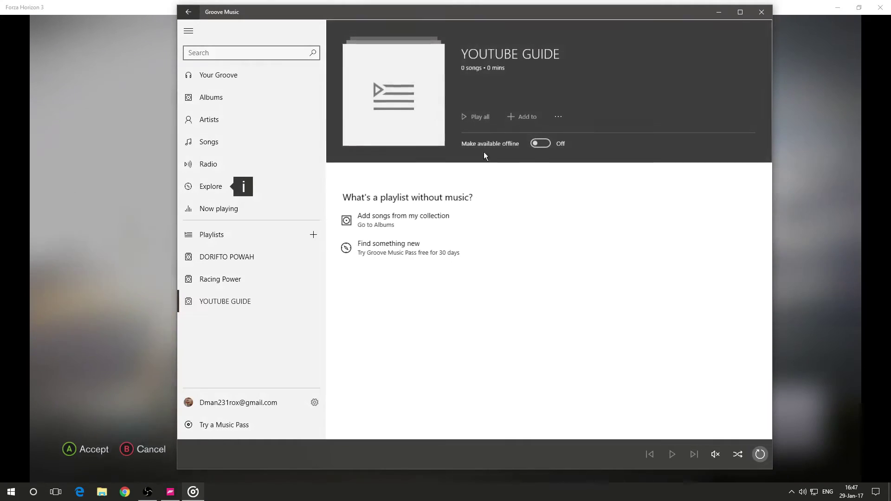
# Step: Add the song I Wanna be the Night from the Initial D Fourth Stage album to the YOUTUBE GUIDE playlist and open that playlist
pyautogui.click(410, 219)
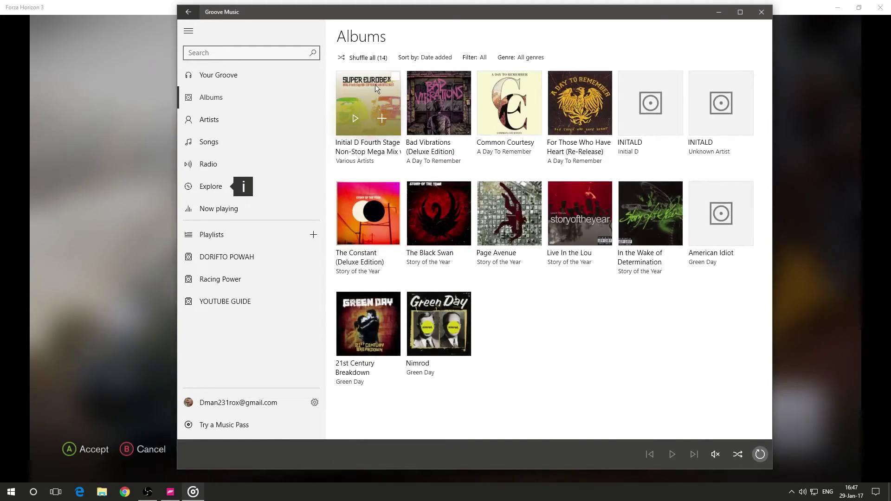
pyautogui.click(374, 84)
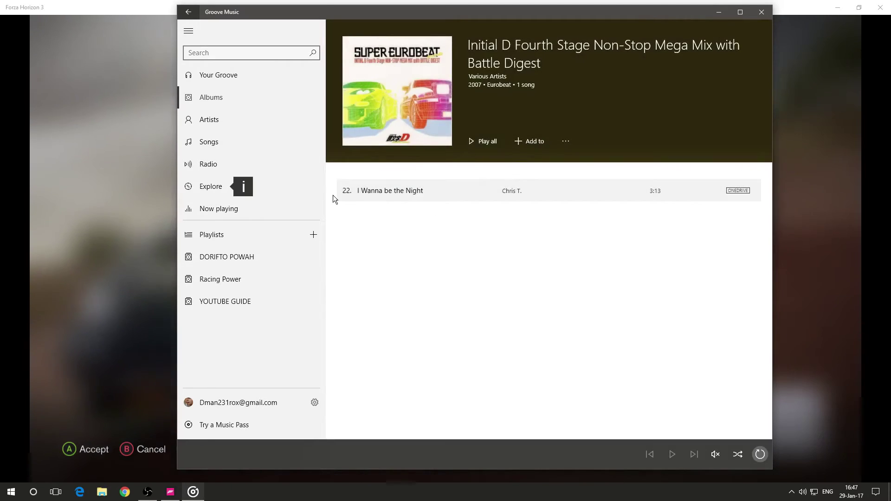
pyautogui.click(347, 191)
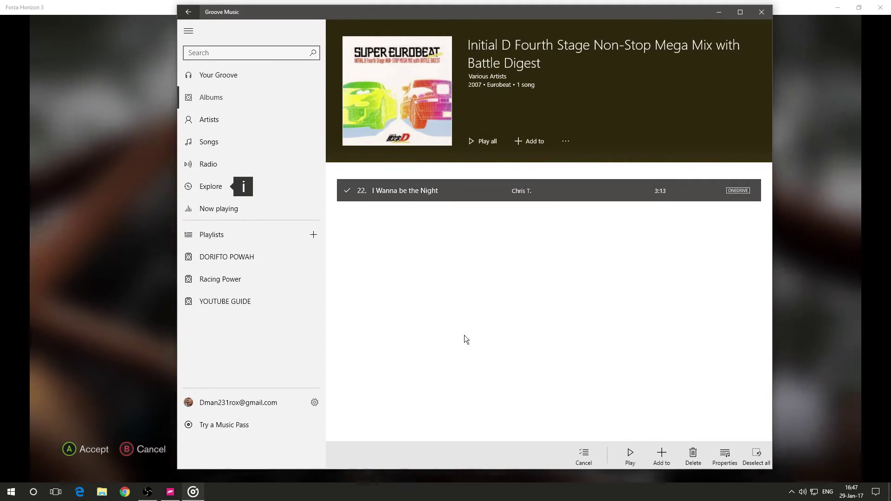
pyautogui.rightClick(474, 191)
pyautogui.moveTo(497, 216)
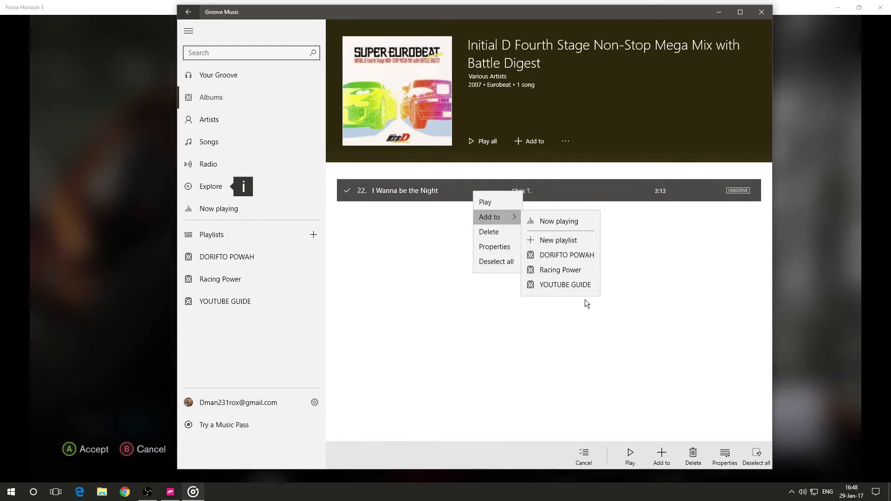
pyautogui.click(549, 286)
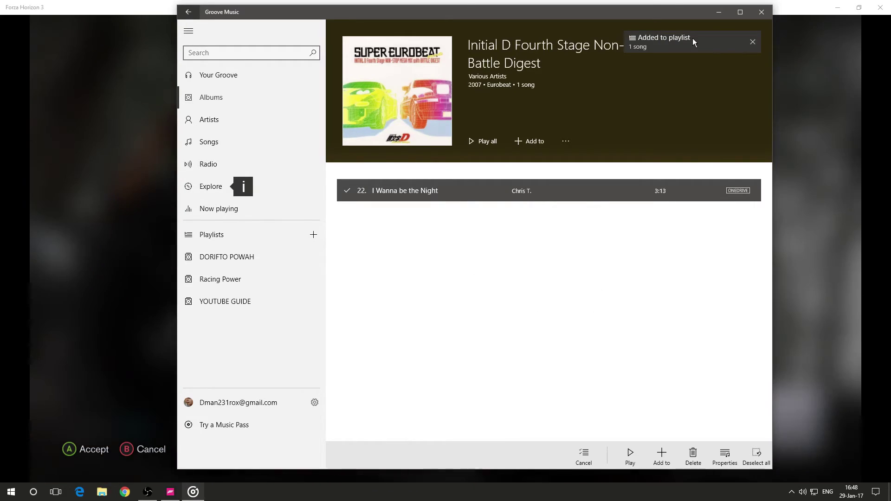
pyautogui.click(664, 43)
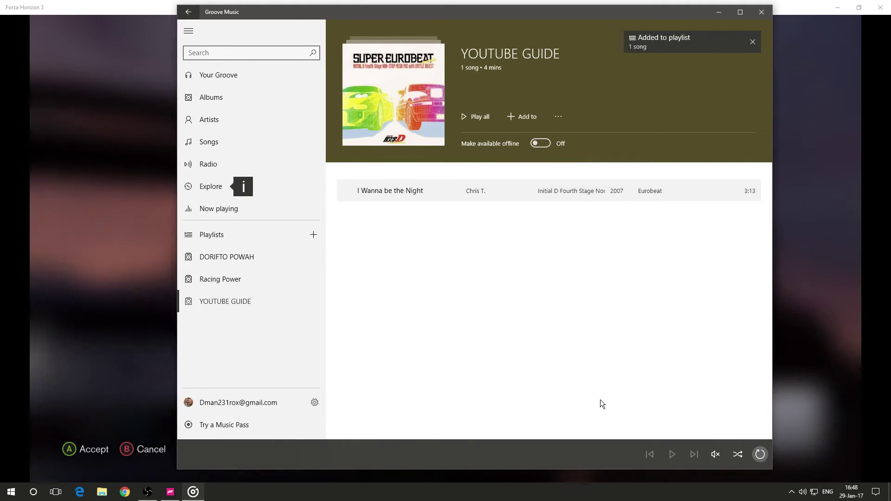
# Step: Test playback of the YOUTUBE GUIDE playlist from the playlists overview and close Groove Music
pyautogui.click(219, 235)
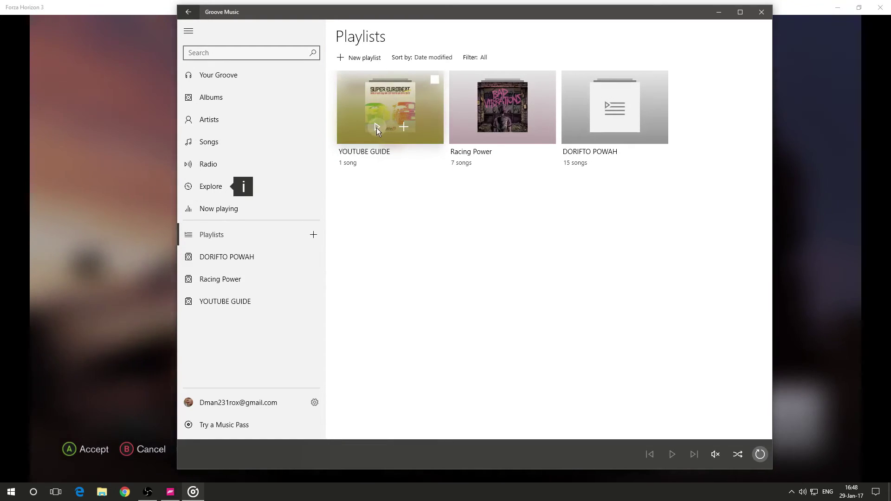
pyautogui.click(377, 127)
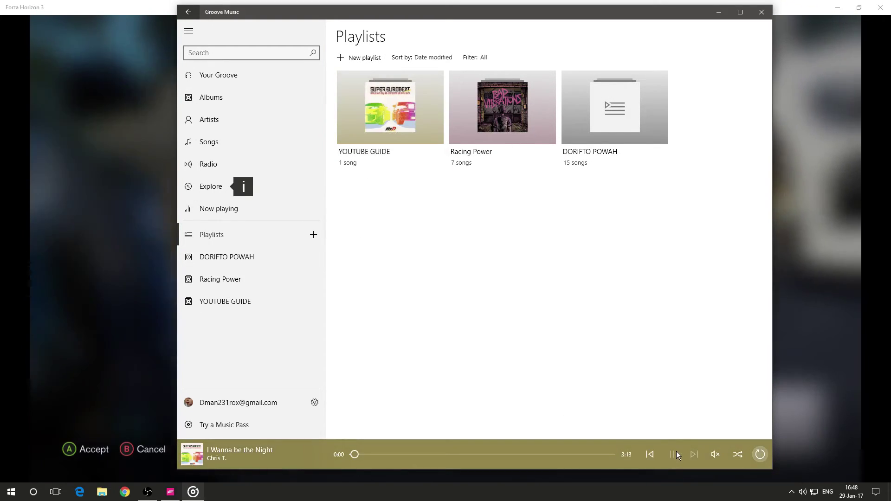
pyautogui.moveTo(656, 154)
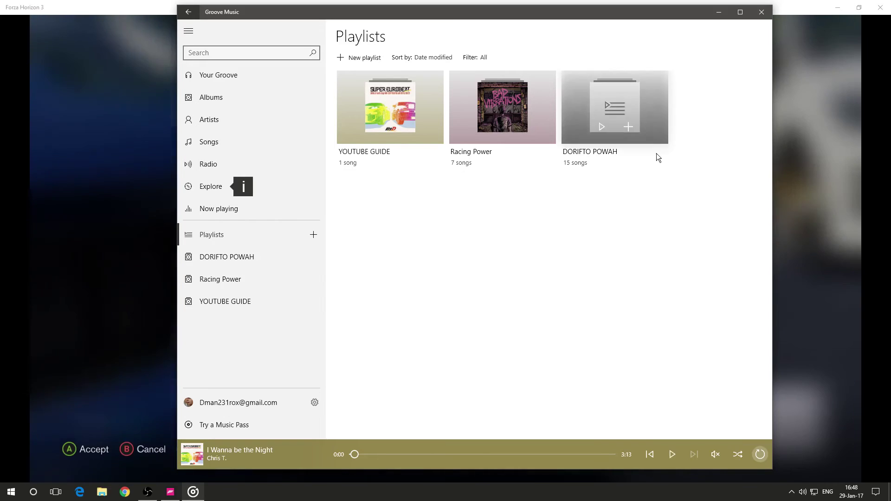
pyautogui.click(755, 13)
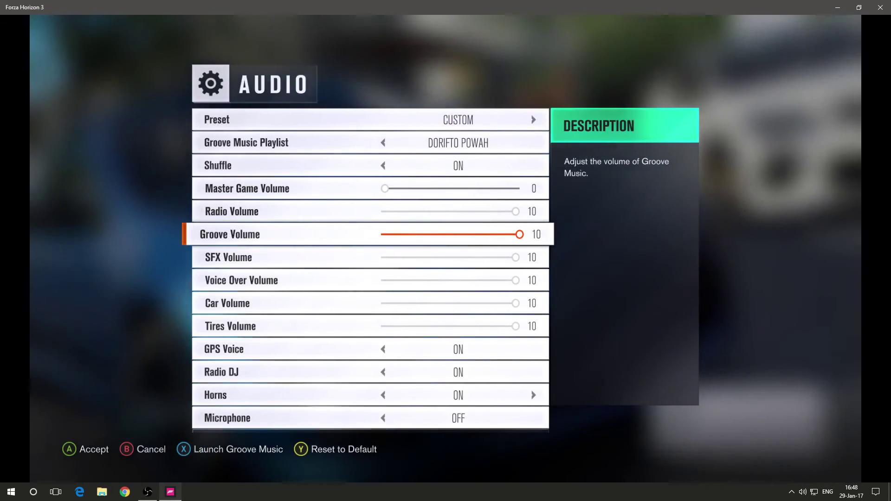
# Step: Set the game's Groove Music playlist to YOUTUBE GUIDE in the Audio options
pyautogui.click(243, 188)
pyautogui.press('Up')
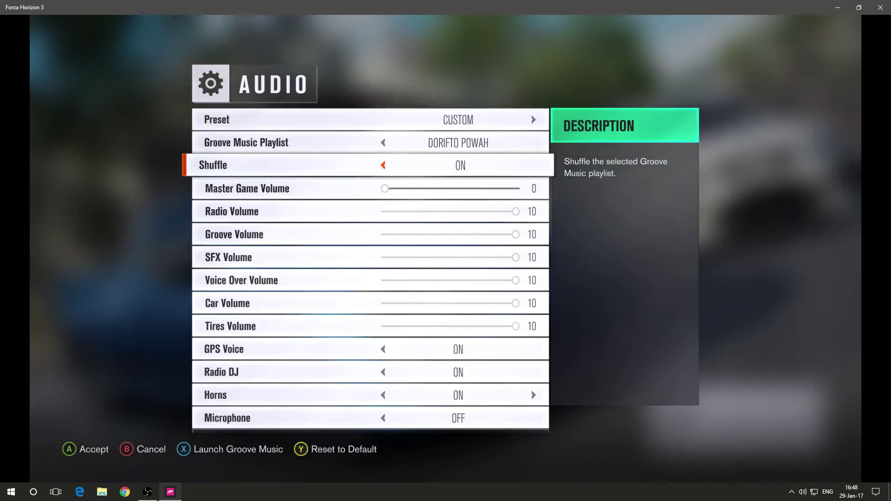
pyautogui.press('Up')
pyautogui.press('Right')
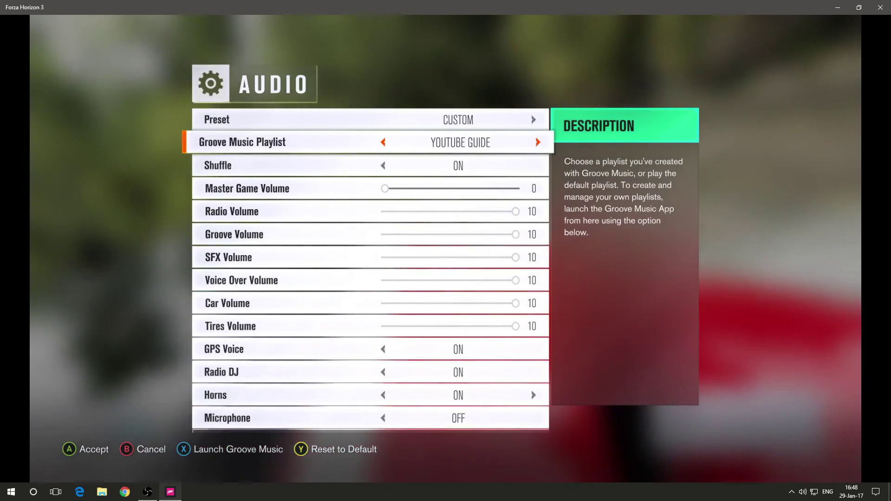